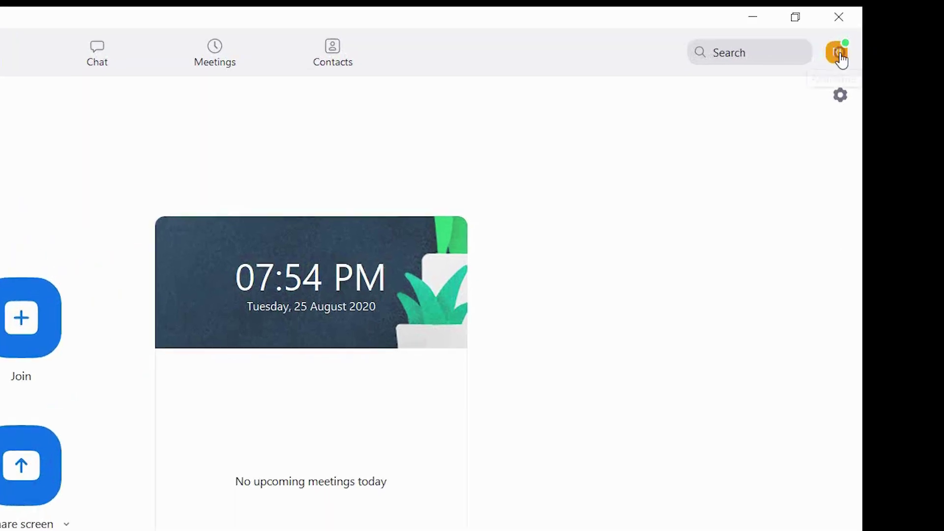
Check the Zoom version information from the account menu, then close that window
{"action": "left_click", "coordinate": [928, 31]}
{"action": "mouse_move", "coordinate": [623, 431]}
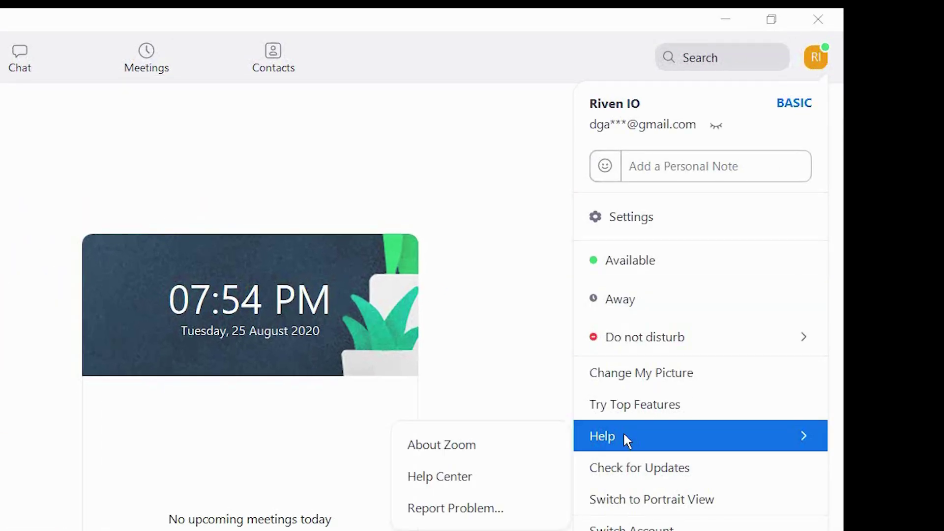
{"action": "left_click", "coordinate": [486, 440]}
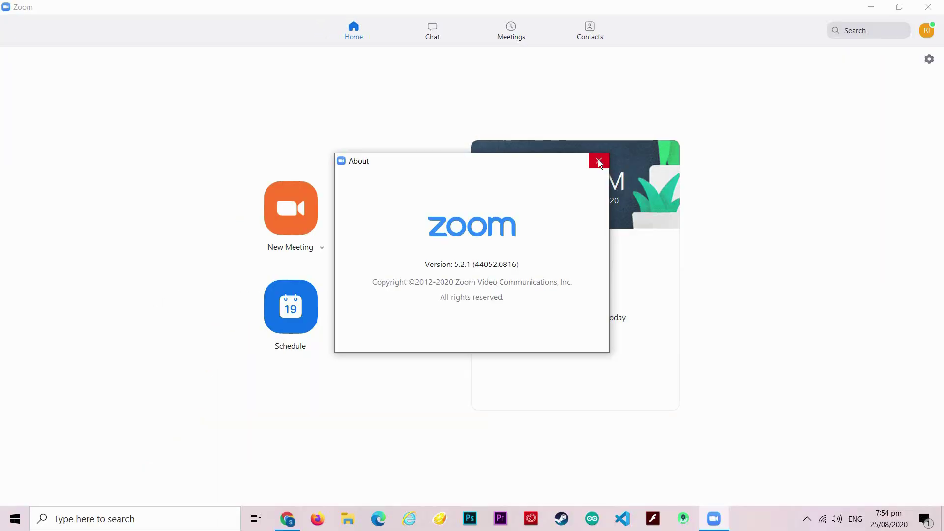
{"action": "left_click", "coordinate": [598, 160]}
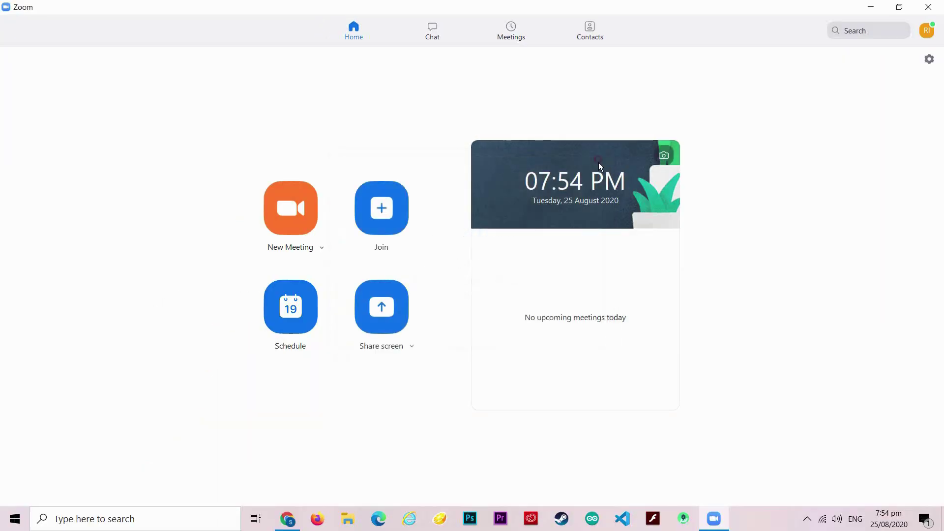
Reopen the account menu and dismiss it, returning to the Home screen
{"action": "left_click", "coordinate": [929, 29]}
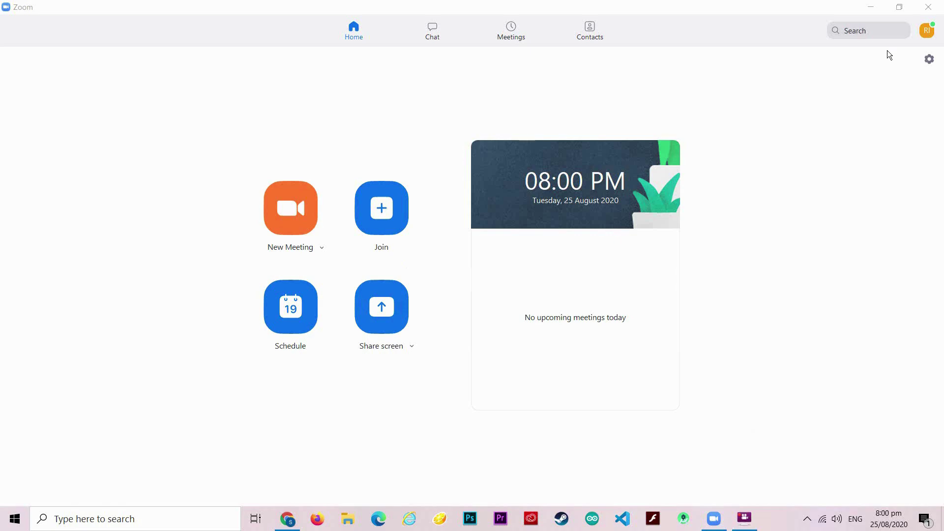
{"action": "left_click", "coordinate": [929, 32]}
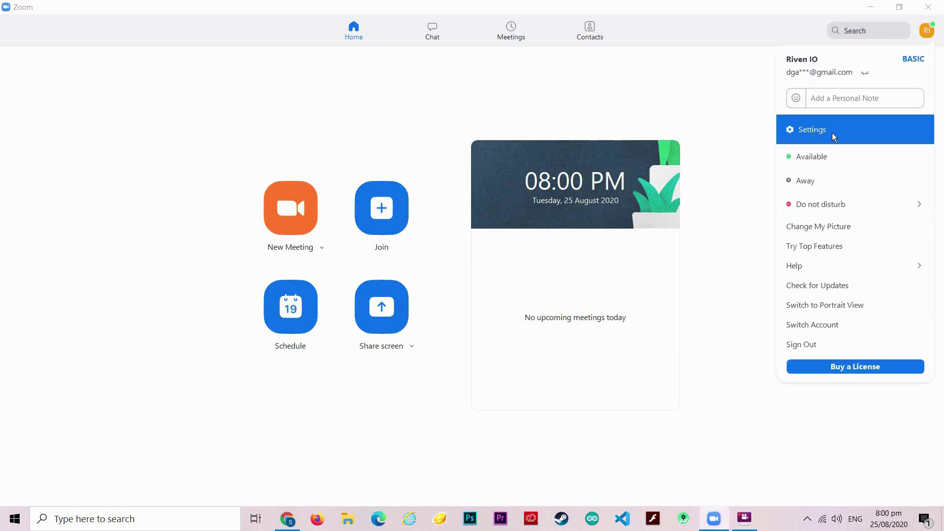
{"action": "left_click", "coordinate": [693, 120]}
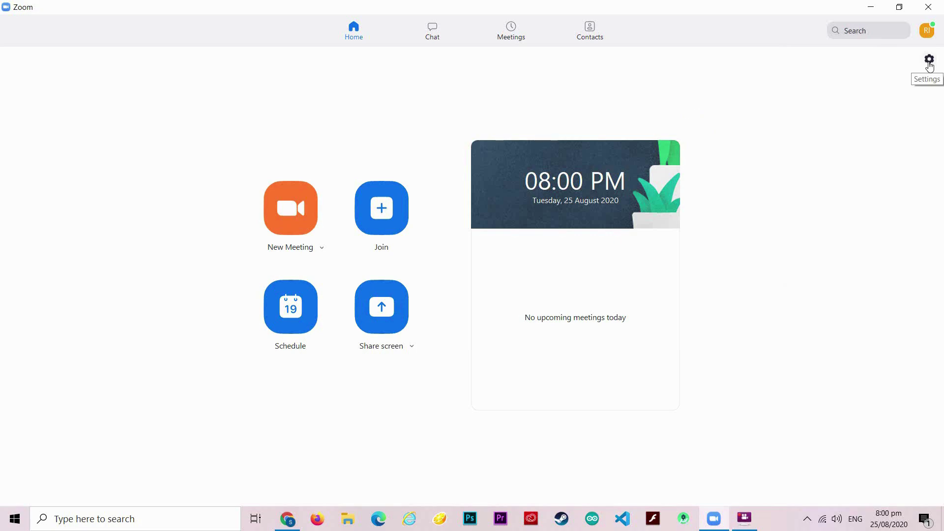
Open Zoom's Settings and go to the Audio page
{"action": "left_click", "coordinate": [929, 63]}
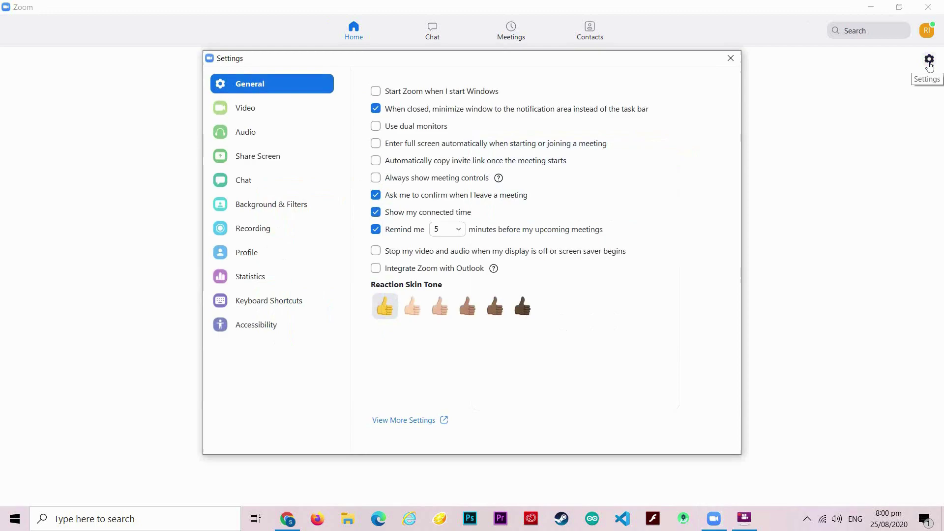
{"action": "left_click", "coordinate": [236, 133]}
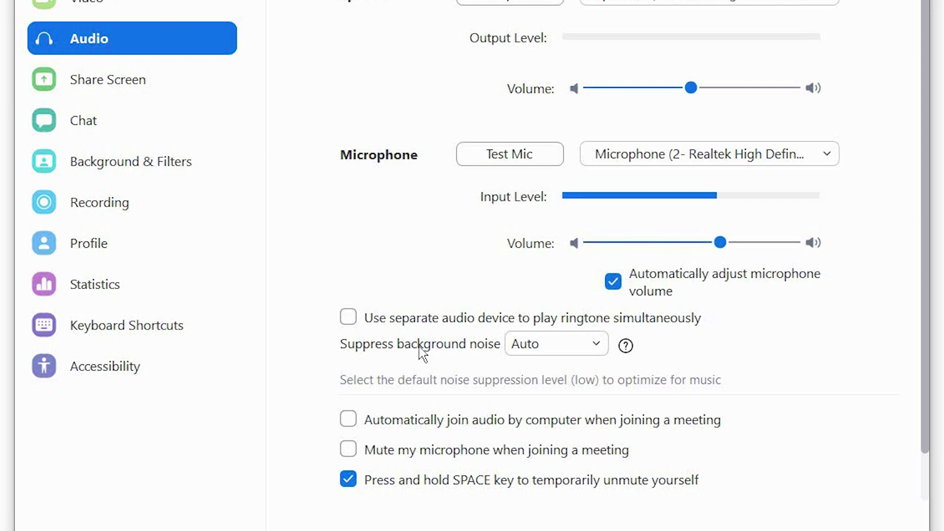
Change background noise suppression from Auto to Medium
{"action": "left_click", "coordinate": [597, 345]}
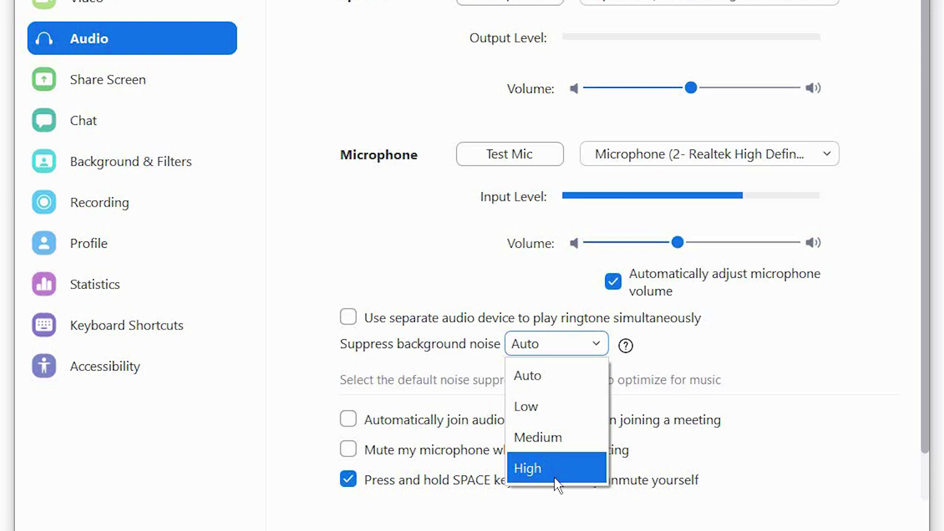
{"action": "left_click", "coordinate": [562, 451]}
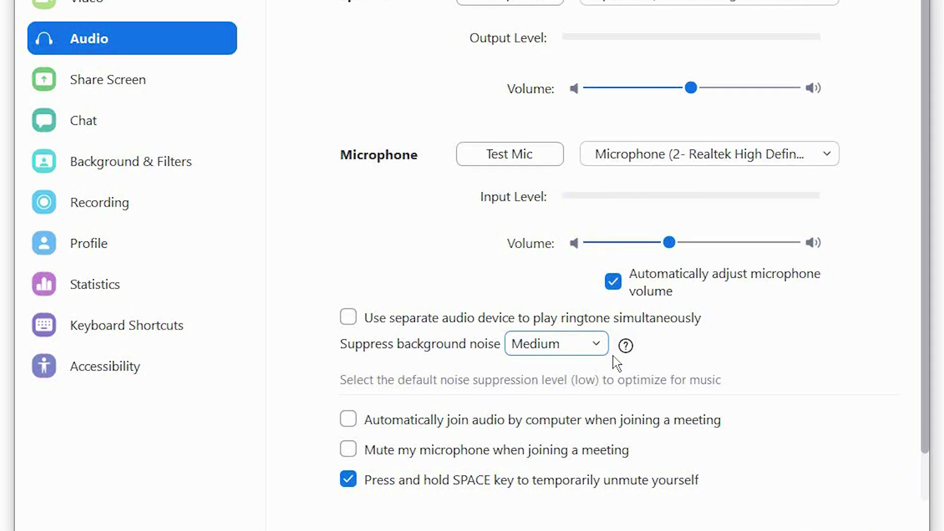
Lower background noise suppression from Medium to Low, the music-optimized level
{"action": "left_click", "coordinate": [598, 345]}
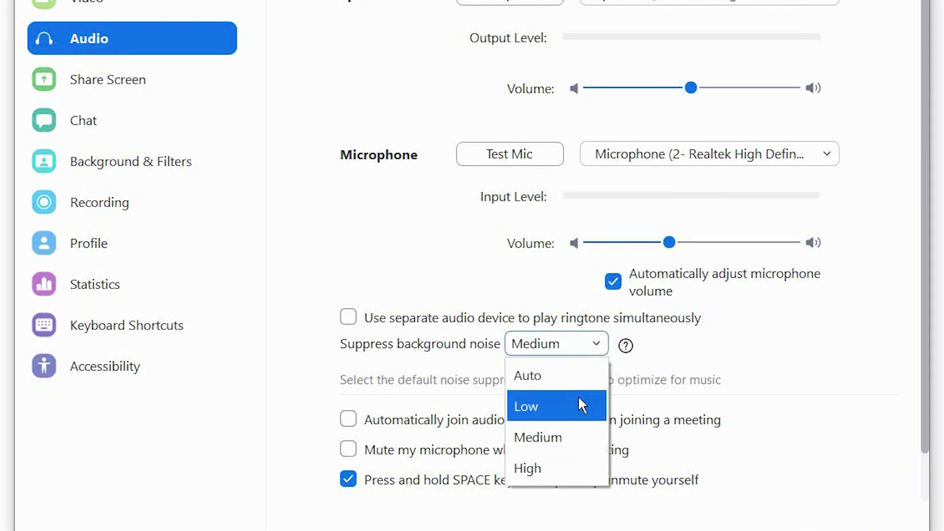
{"action": "left_click", "coordinate": [577, 399]}
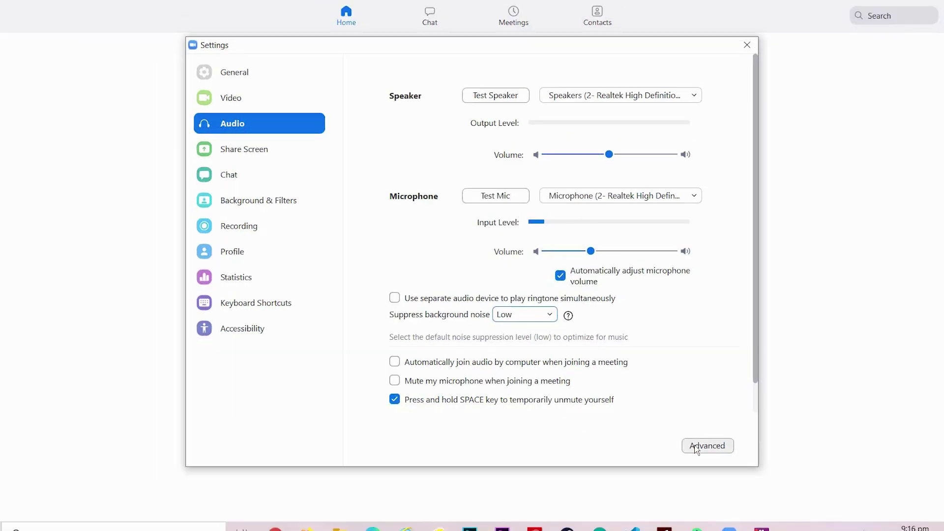
Open the advanced audio settings to view the in-meeting Original Sound option
{"action": "left_click", "coordinate": [696, 449]}
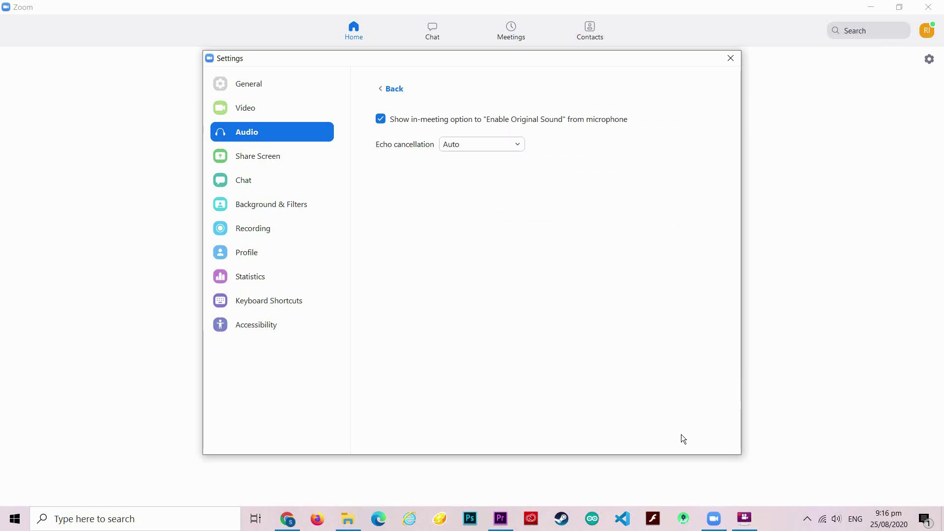
{"action": "mouse_move", "coordinate": [397, 120]}
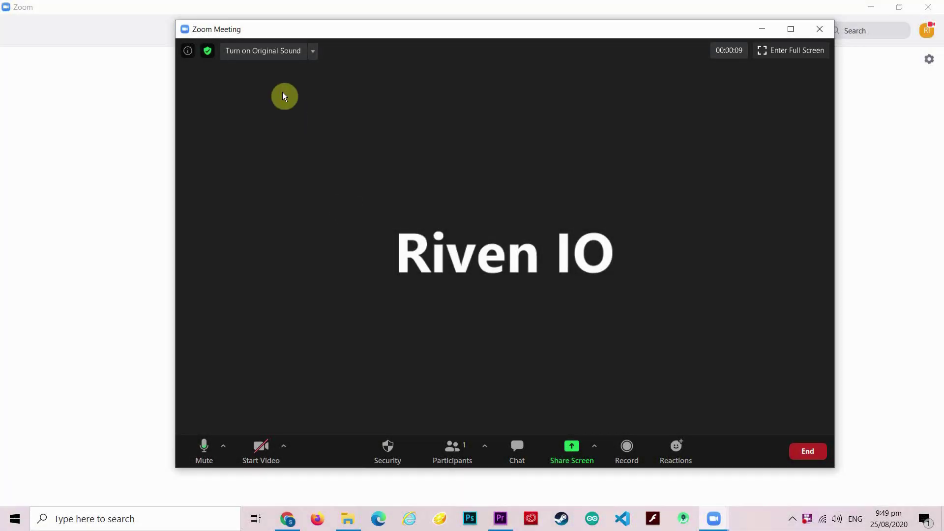
Toggle Original Sound on and off twice in the meeting, leaving it off
{"action": "left_click", "coordinate": [283, 54]}
{"action": "left_click", "coordinate": [281, 54]}
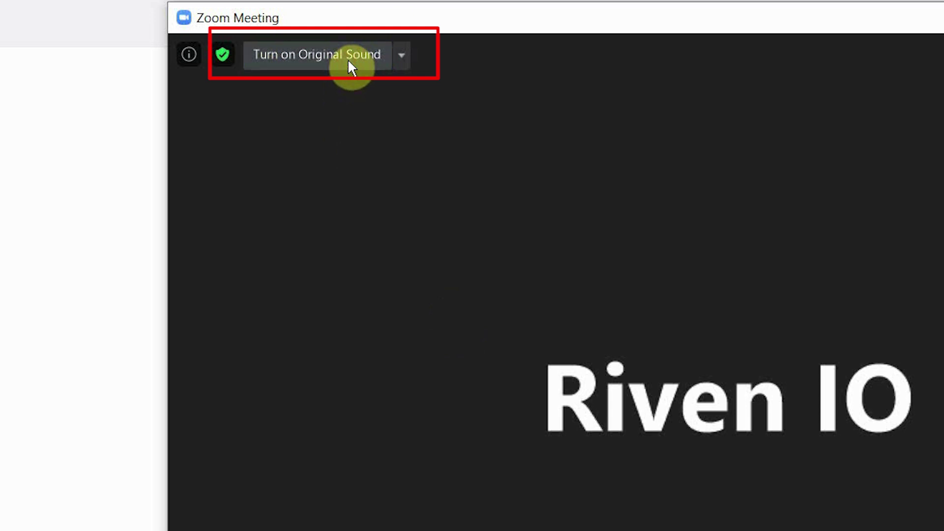
{"action": "left_click", "coordinate": [349, 63]}
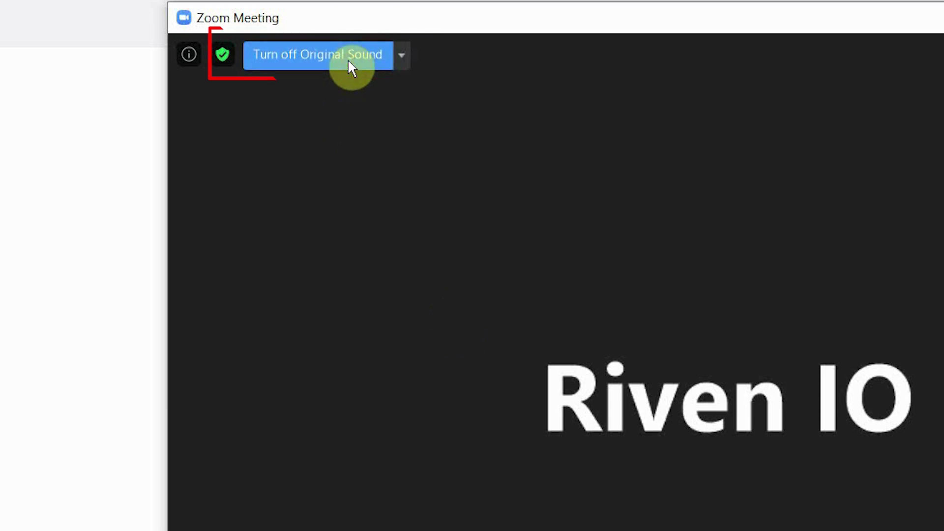
{"action": "left_click", "coordinate": [348, 58]}
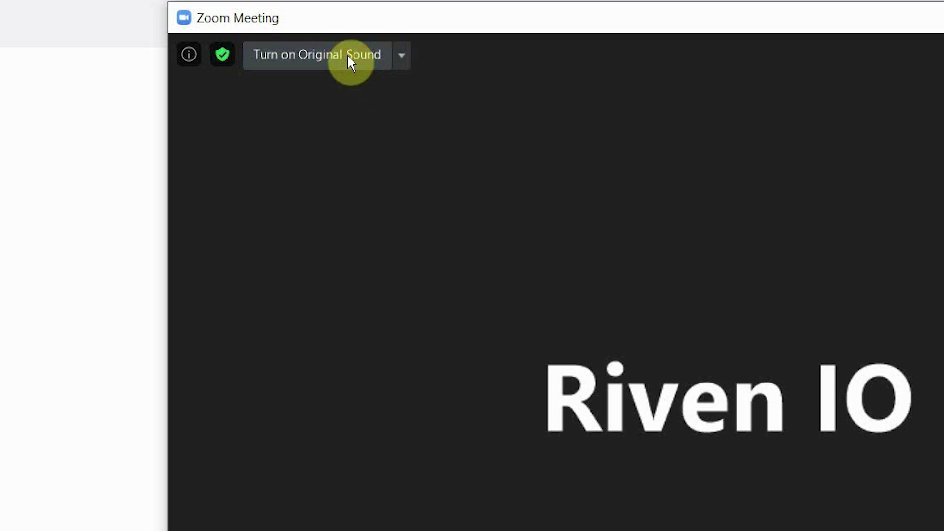